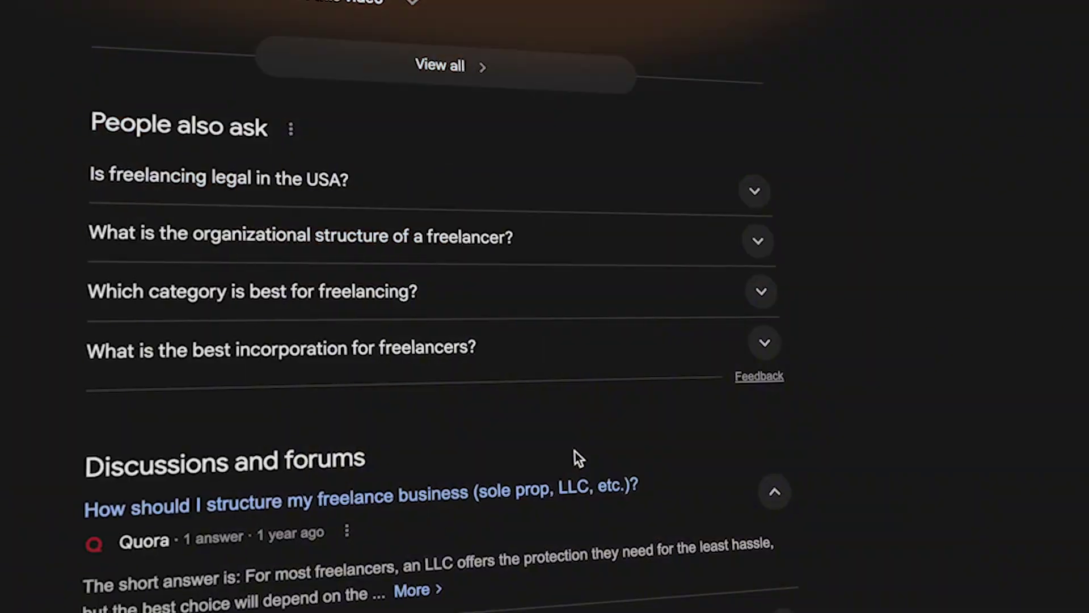
Browse the Reddit thread on freelancing under an LLC and the Quora answers on freelance business structures
scroll(575, 451, "down", 5)
left_click(255, 340)
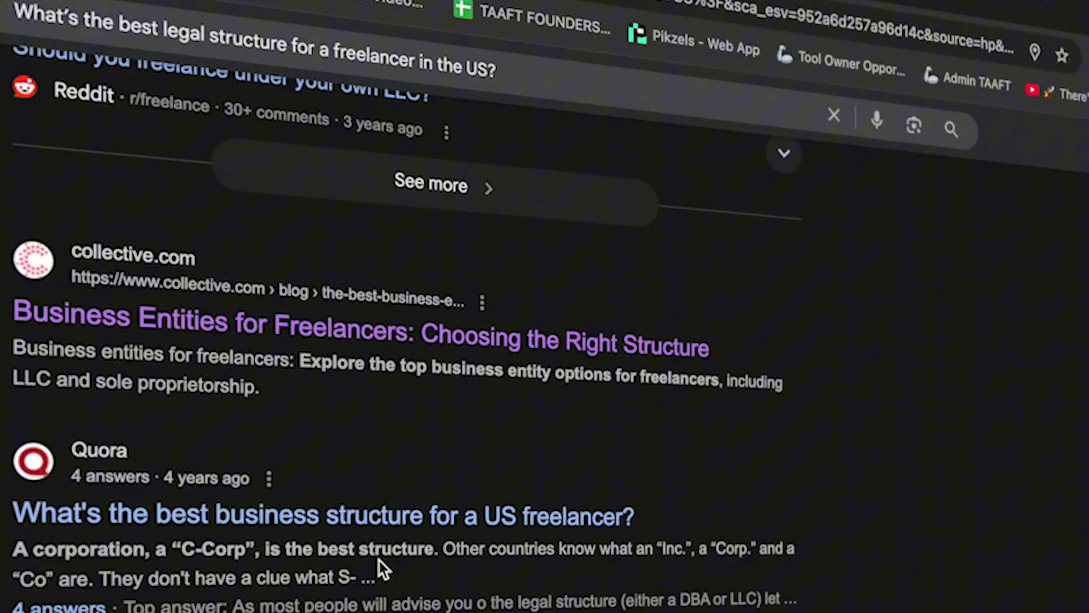
left_click(78, 498)
scroll(78, 498, "down", 10)
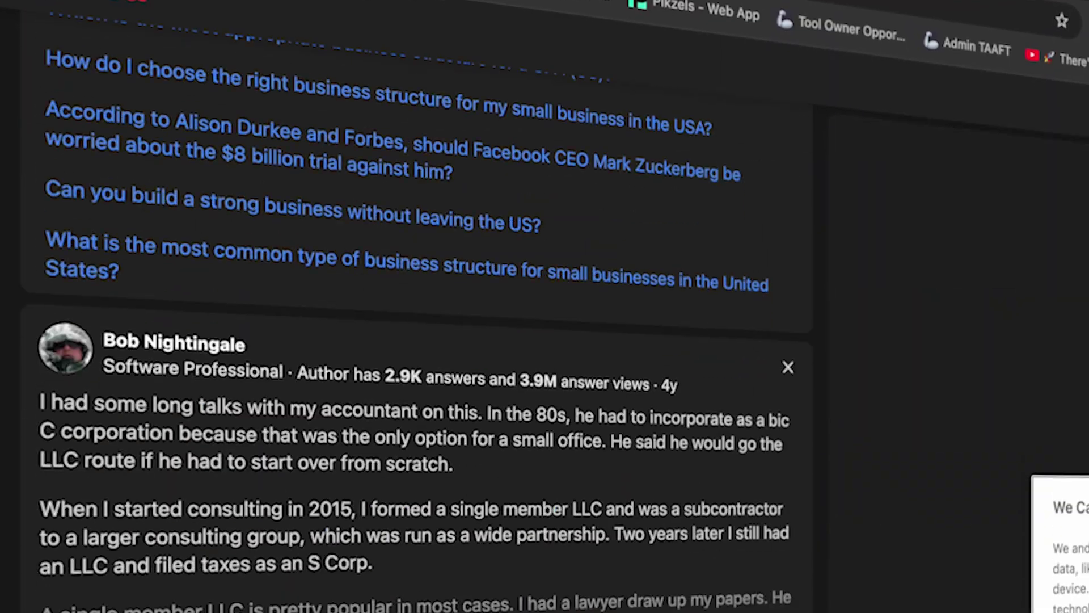
scroll(475, 562, "down", 10)
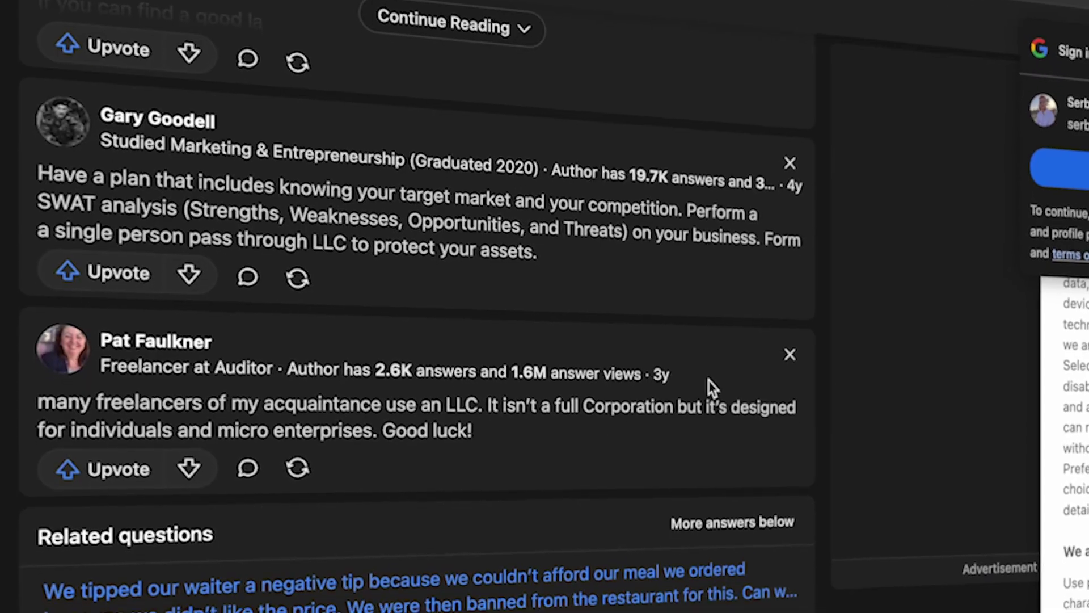
double_click(659, 394)
scroll(492, 300, "up", 5)
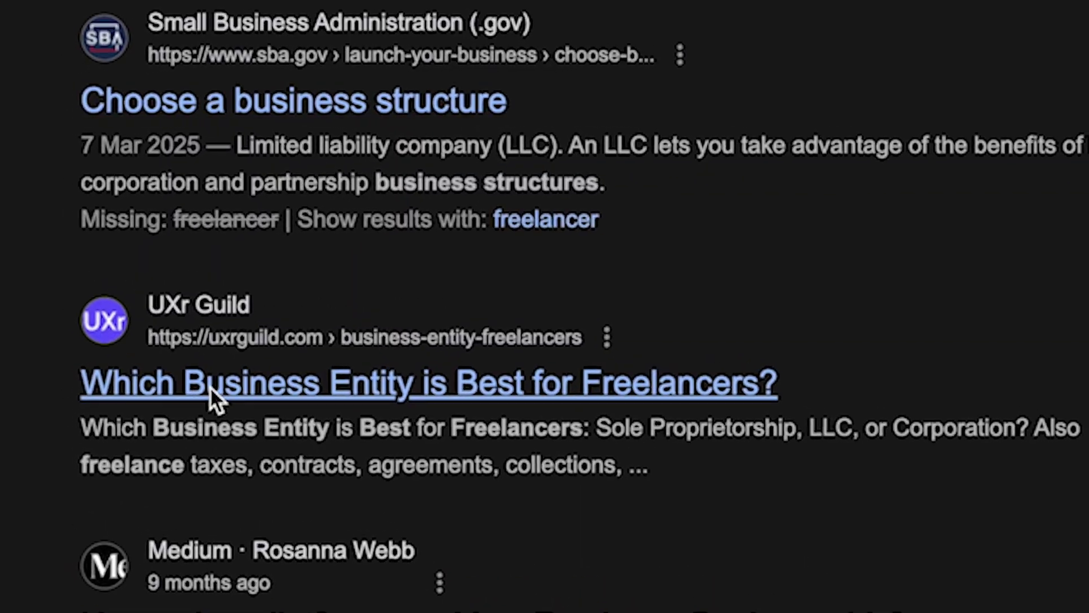
Read through the UXr Guild article on freelancer business entities
left_click(211, 390)
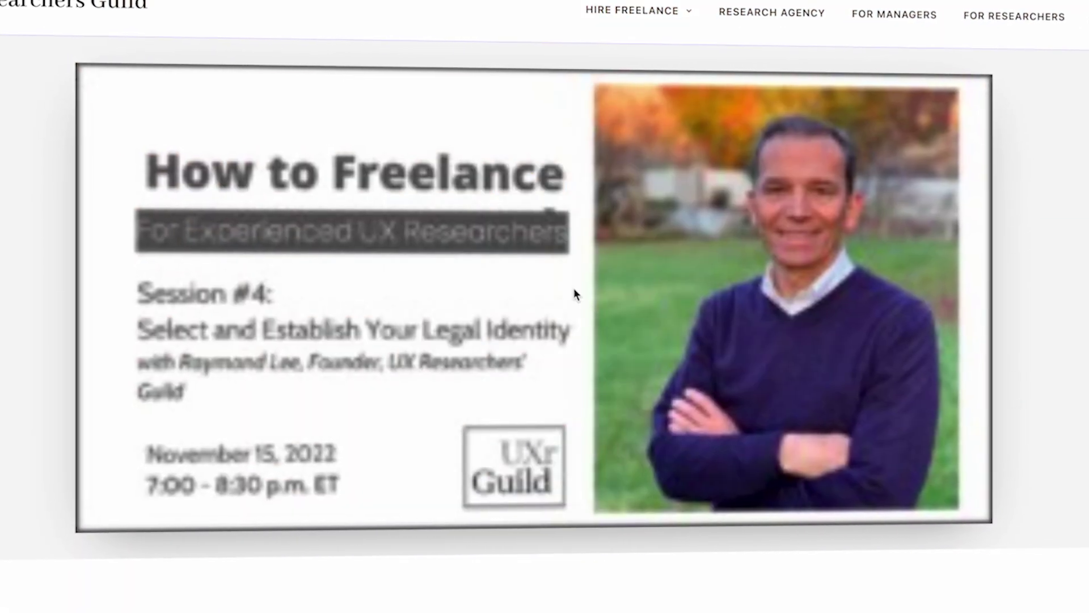
scroll(696, 448, "down", 15)
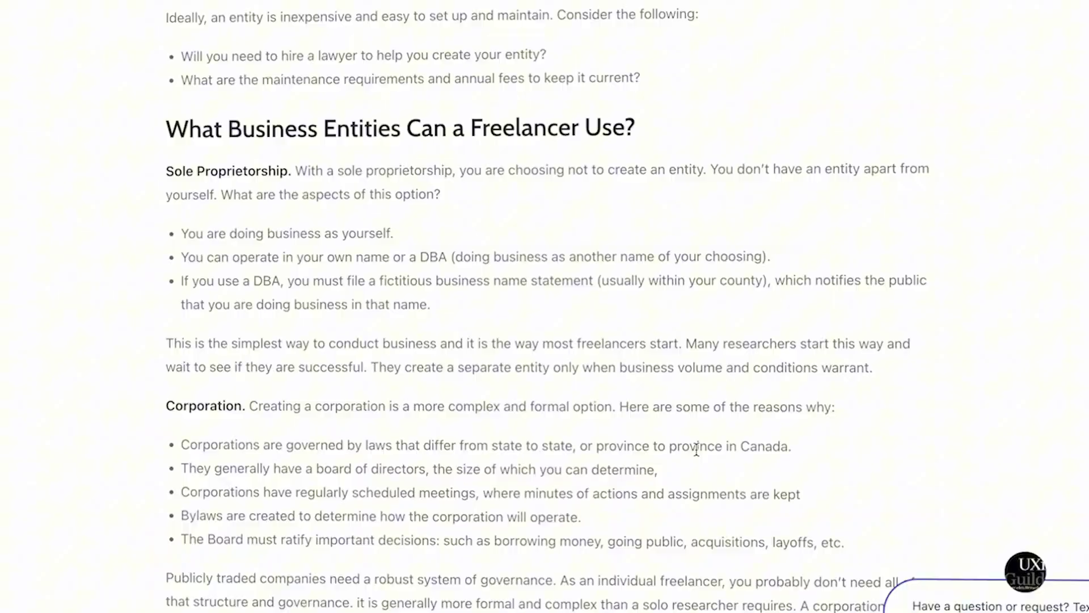
scroll(696, 448, "down", 10)
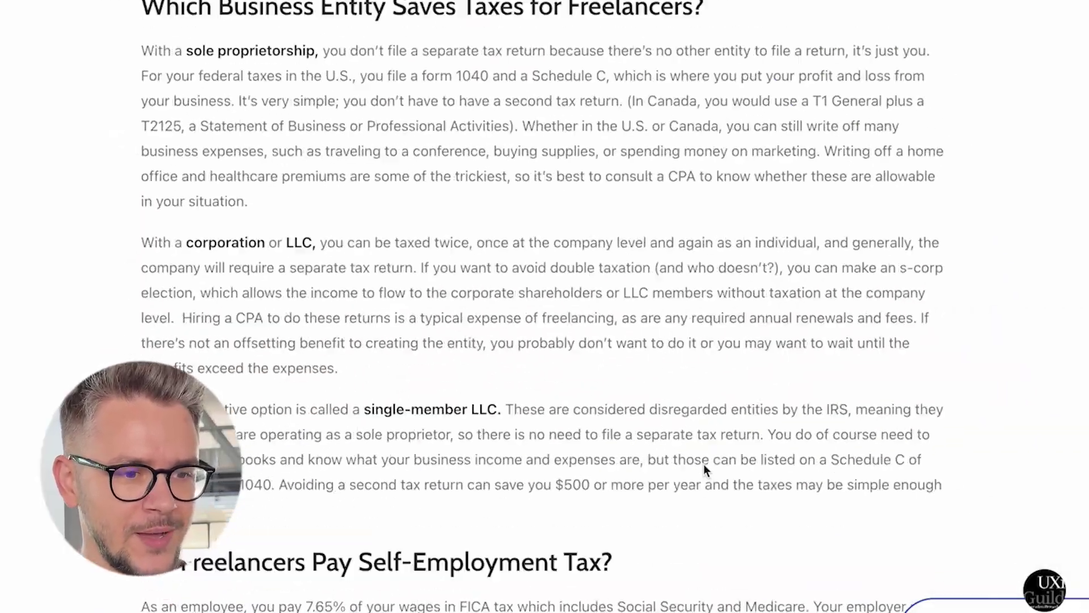
scroll(705, 469, "down", 10)
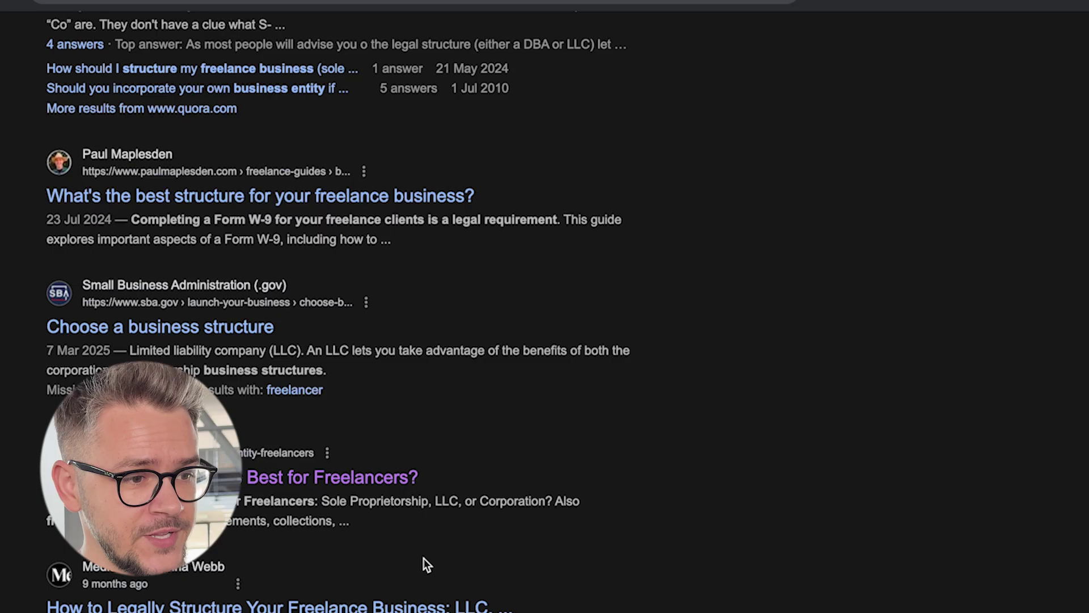
scroll(423, 557, "down", 10)
scroll(408, 568, "up", 5)
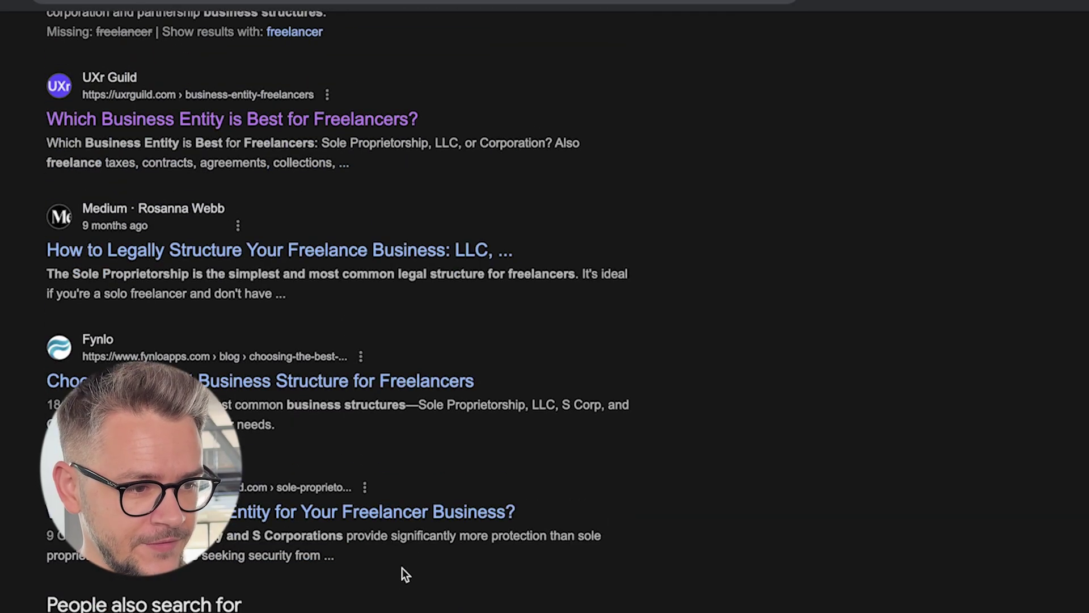
scroll(363, 544, "down", 5)
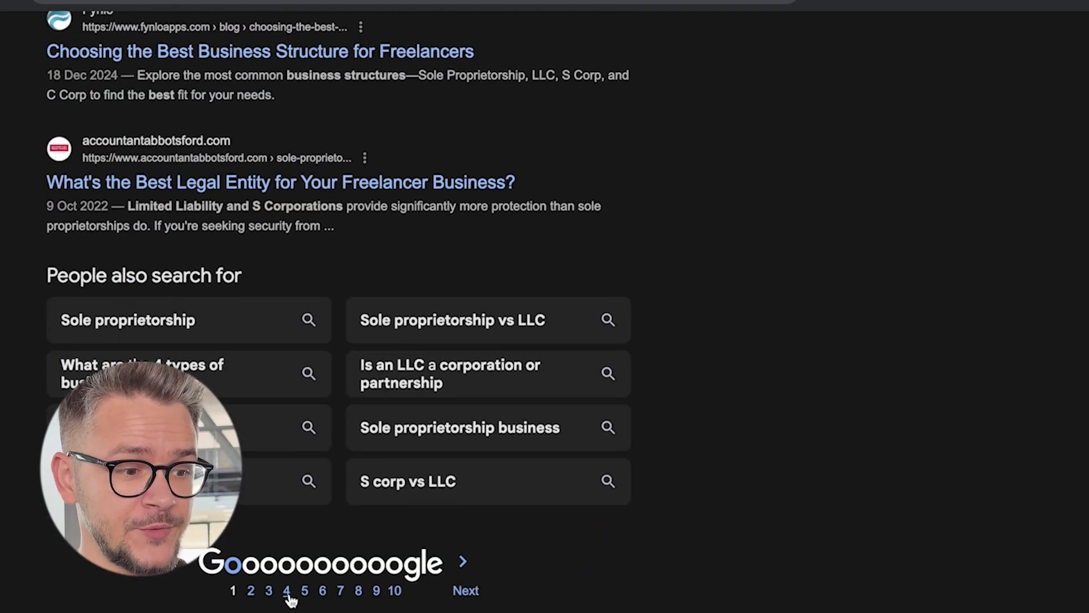
Go to page 4 of the results and open the Reddit thread about registering as a freelancer
left_click(286, 586)
scroll(375, 501, "down", 1)
scroll(375, 501, "down", 8)
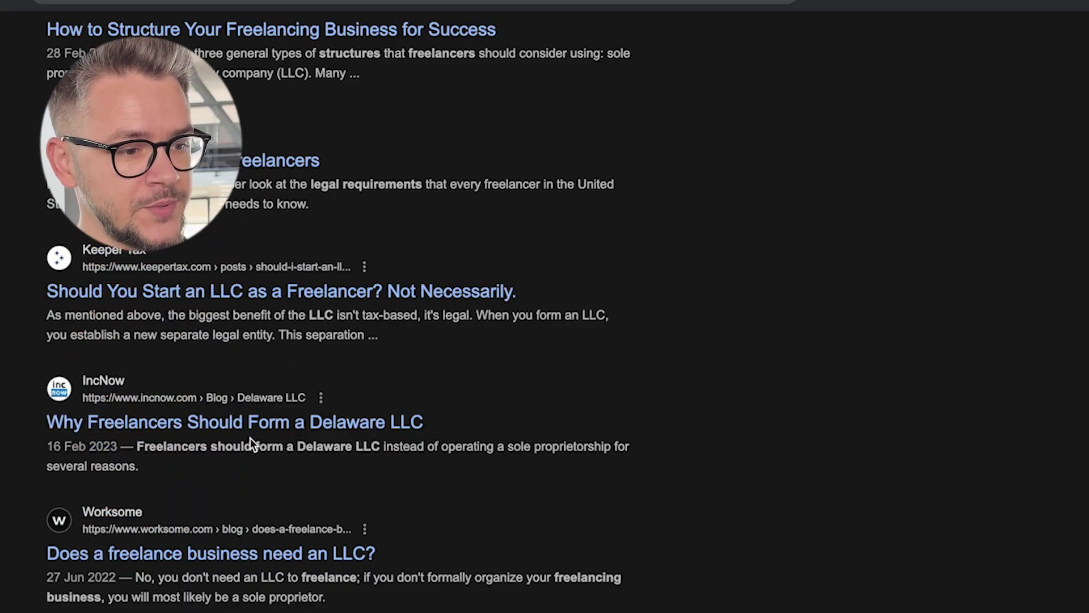
scroll(194, 502, "down", 5)
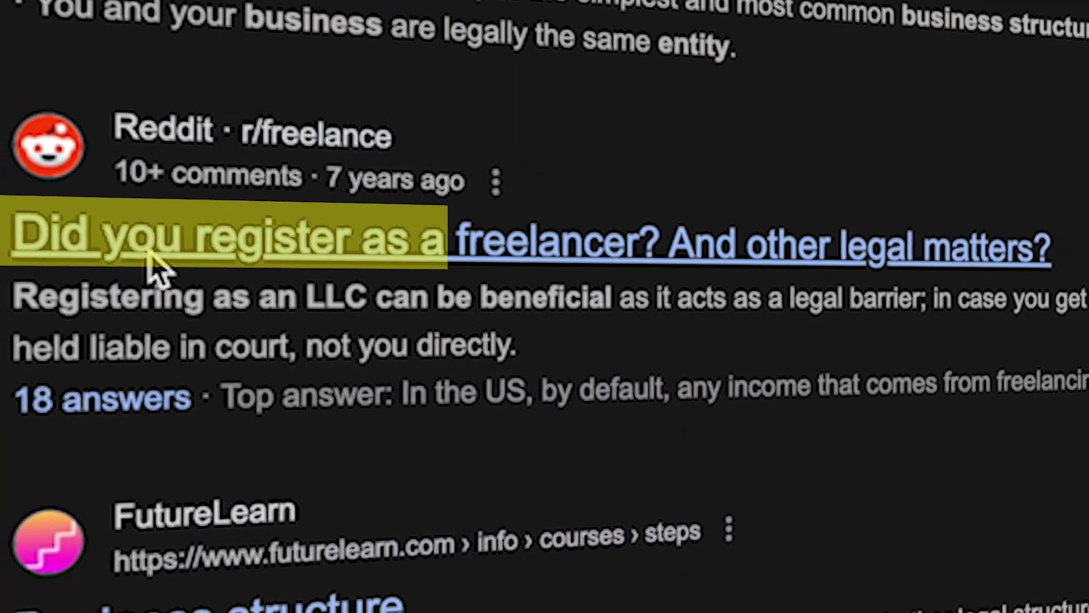
left_click(678, 249)
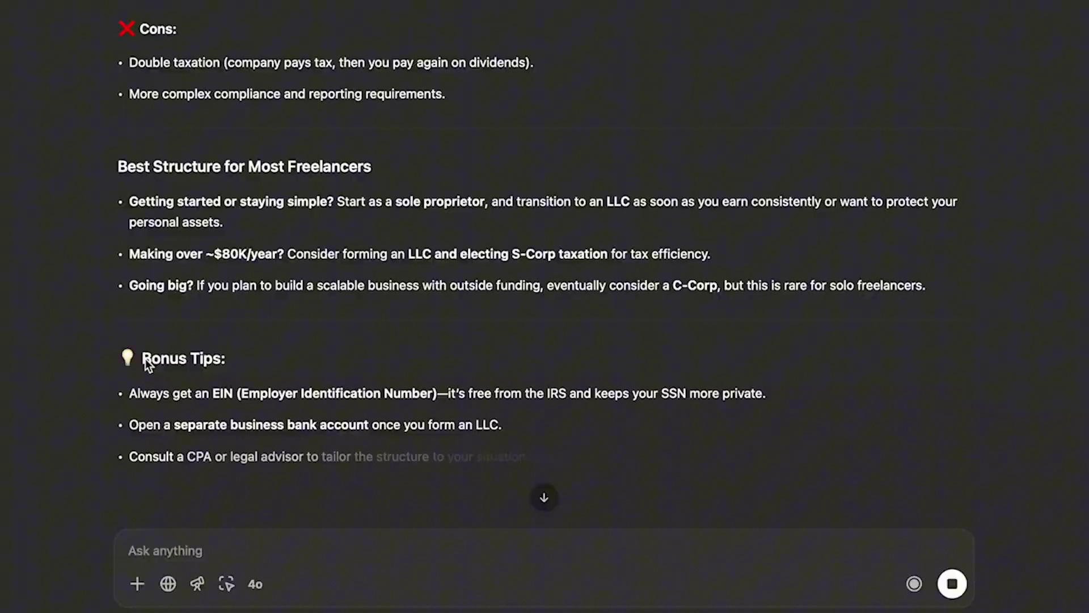
Highlight the Bonus Tips section of ChatGPT's freelancer legal-structure answer
left_click_drag(272, 359, 433, 481)
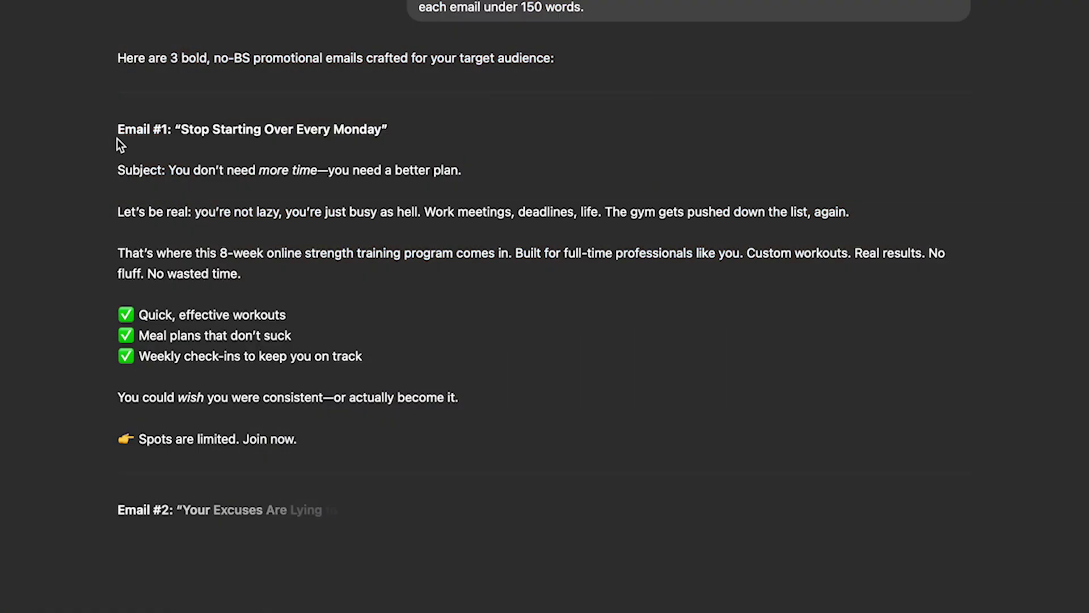
left_click_drag(117, 141, 503, 147)
left_click(205, 142)
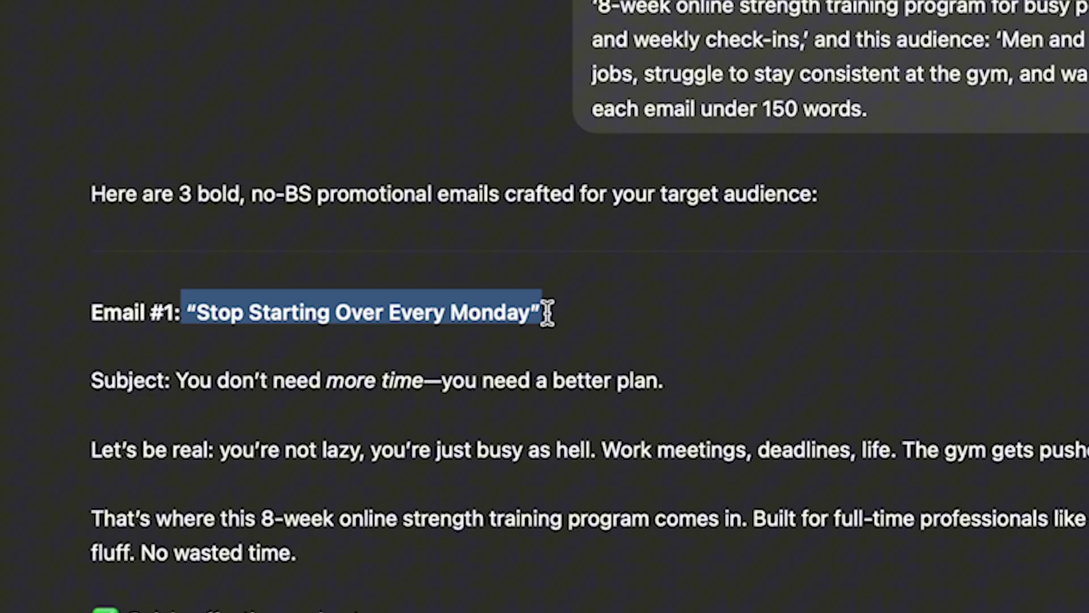
scroll(552, 312, "down", 10)
left_click_drag(198, 311, 423, 204)
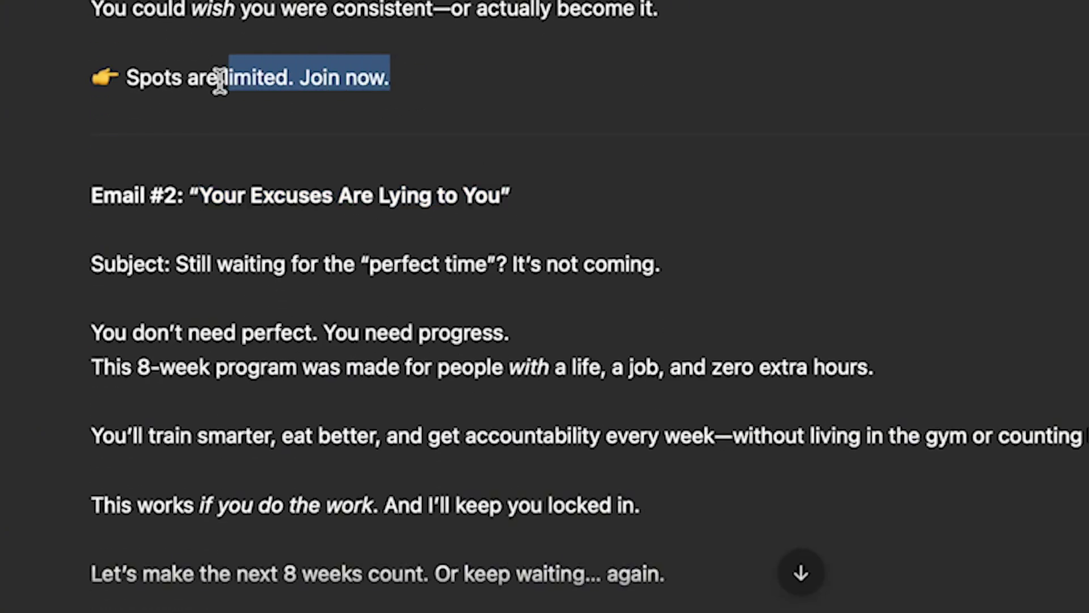
left_click_drag(220, 80, 298, 78)
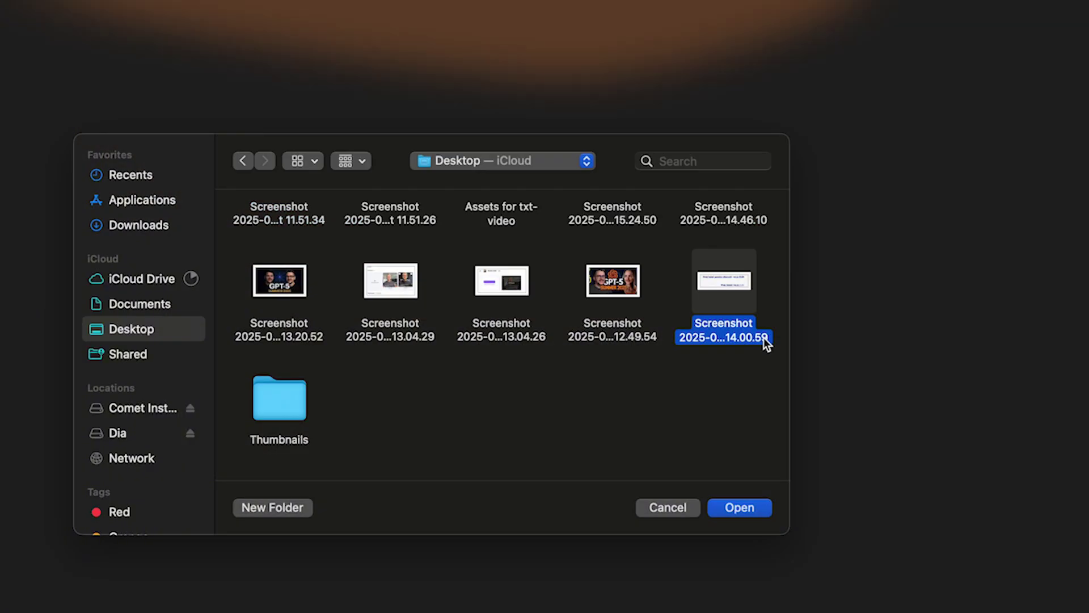
Scroll up the ChatGPT conversation
scroll(564, 342, "up", 10)
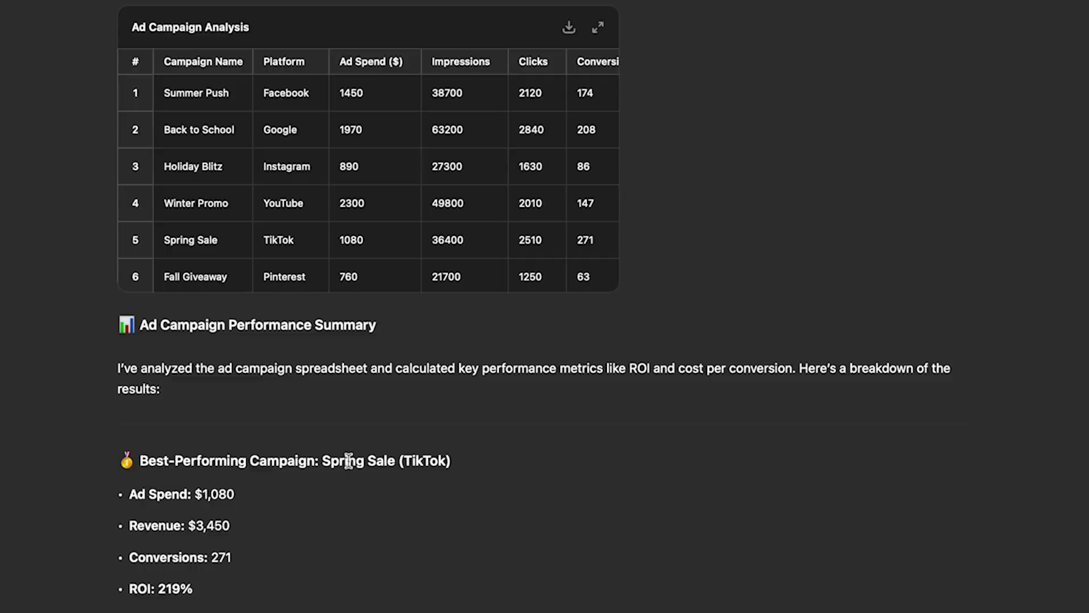
Highlight the best-performing campaign heading and its key lines in the ad analysis
scroll(272, 459, "down", 2)
scroll(272, 458, "down", 1)
scroll(142, 353, "down", 5)
left_click_drag(142, 80, 559, 76)
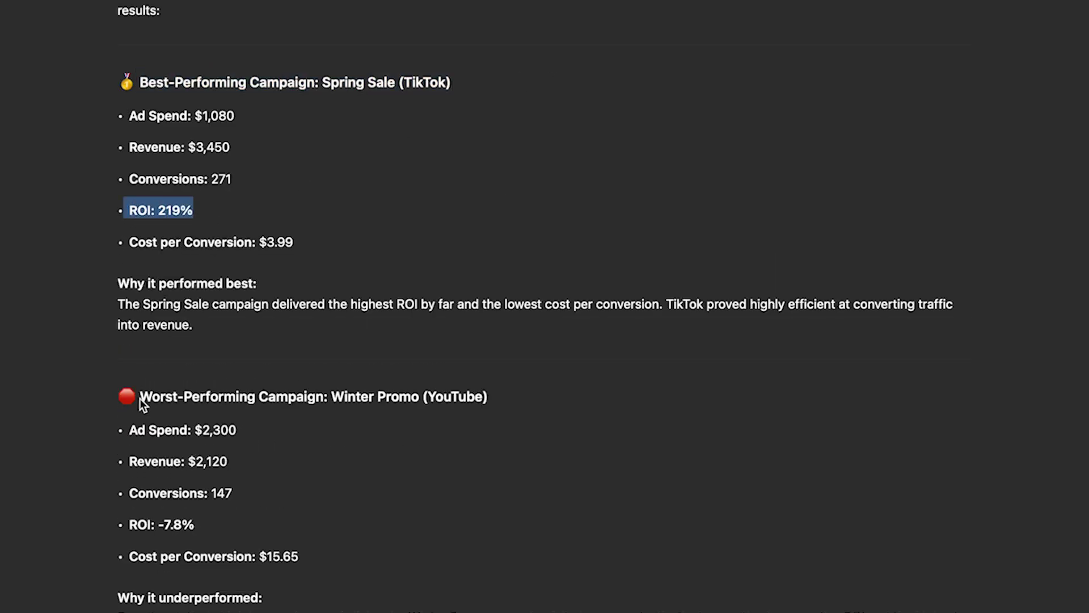
left_click_drag(139, 398, 434, 428)
Clear that highlight and select the Budget Allocation Recommendations heading
scroll(299, 460, "down", 2)
left_click(215, 406)
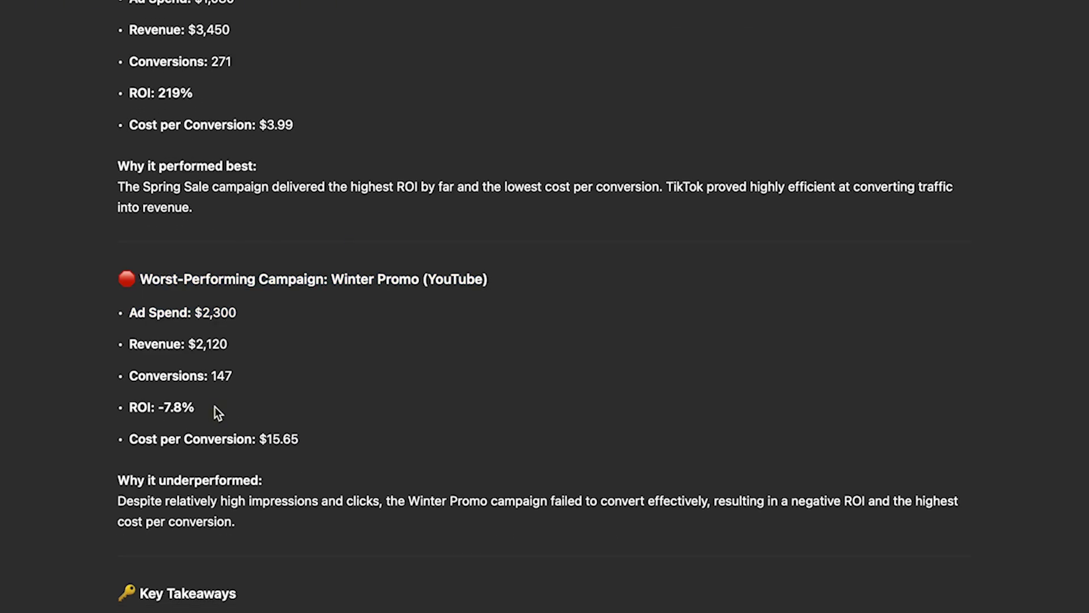
left_click_drag(214, 406, 134, 406)
scroll(326, 423, "down", 7)
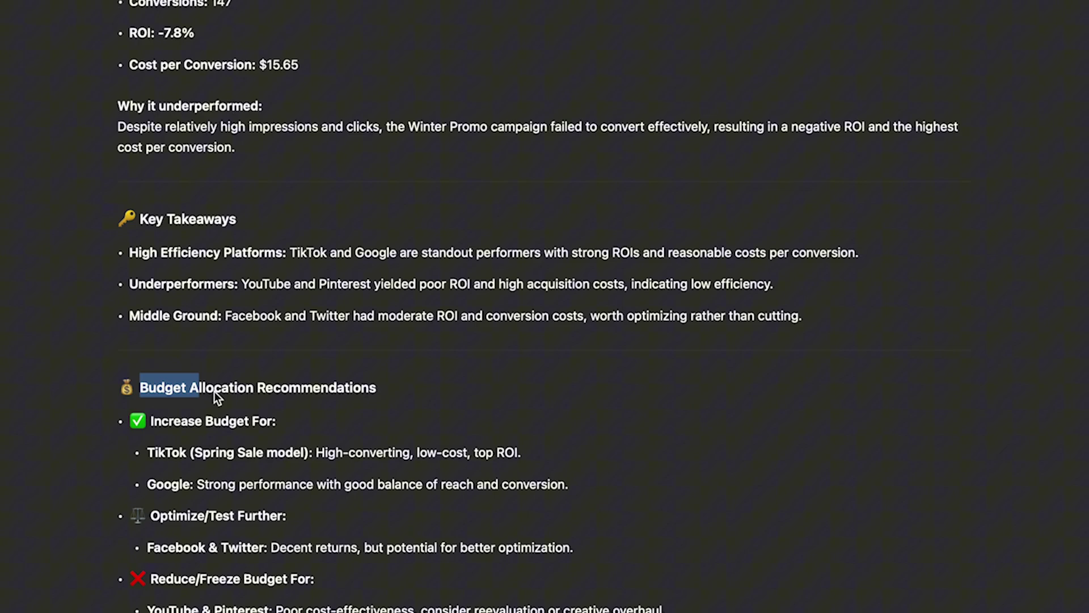
left_click_drag(283, 390, 393, 388)
scroll(250, 440, "down", 1)
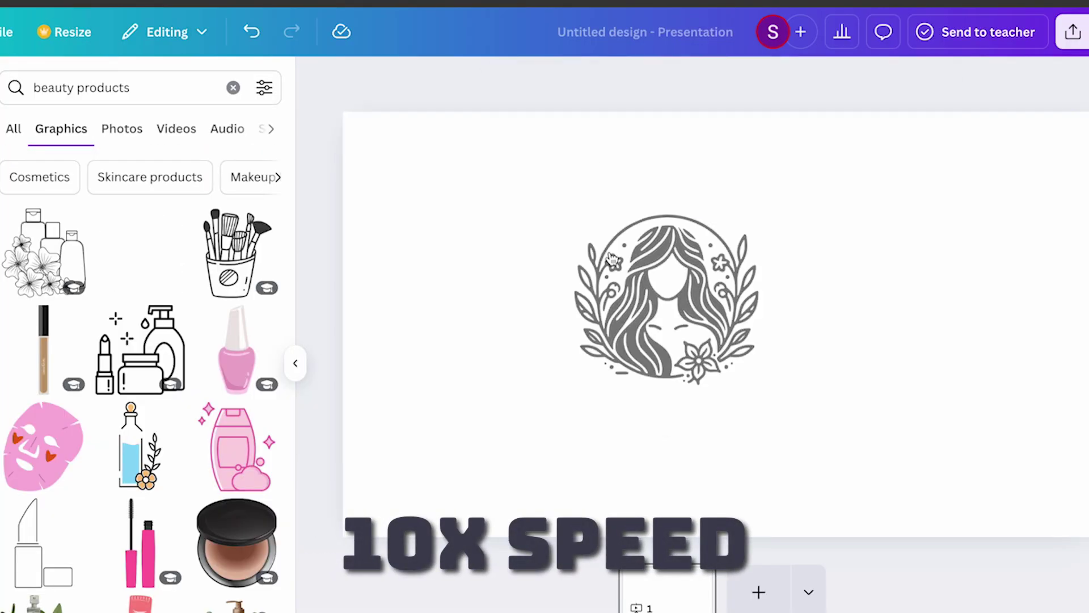
Place the woman-with-leaves graphic and recolour it green
left_click_drag(732, 391, 901, 493)
left_click(658, 81)
left_click(19, 417)
Add a curved BEAUTY heading above the graphic and a FOR THE BOLD tagline
left_click(114, 306)
type("BEAUTY")
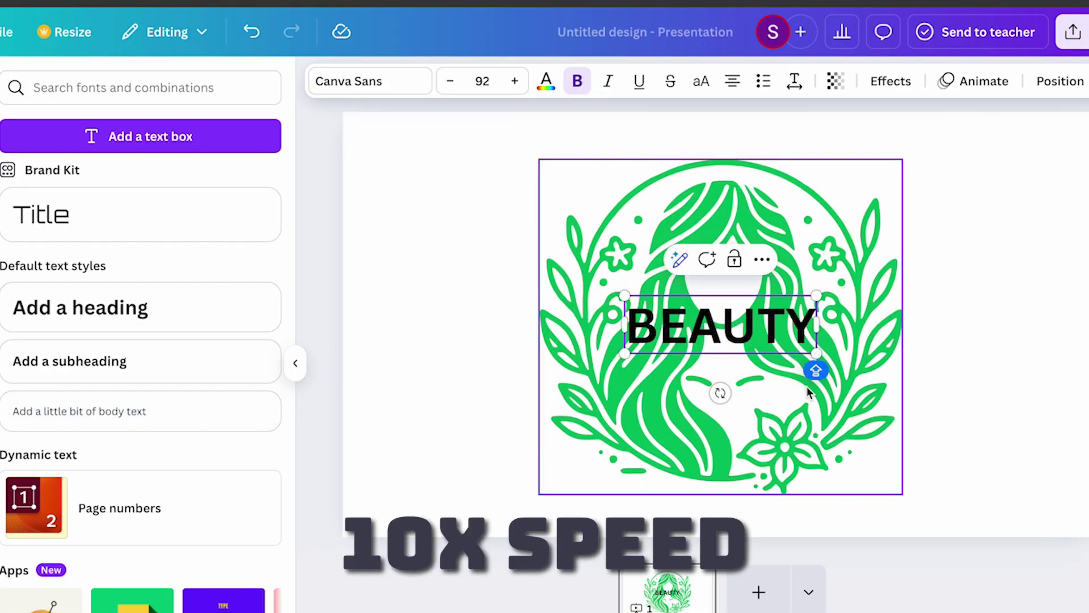
left_click(890, 81)
left_click(141, 578)
left_click_drag(707, 348, 728, 153)
scroll(156, 355, "down", 5)
scroll(146, 340, "up", 5)
left_click(146, 360)
type("FOR THE BOLD")
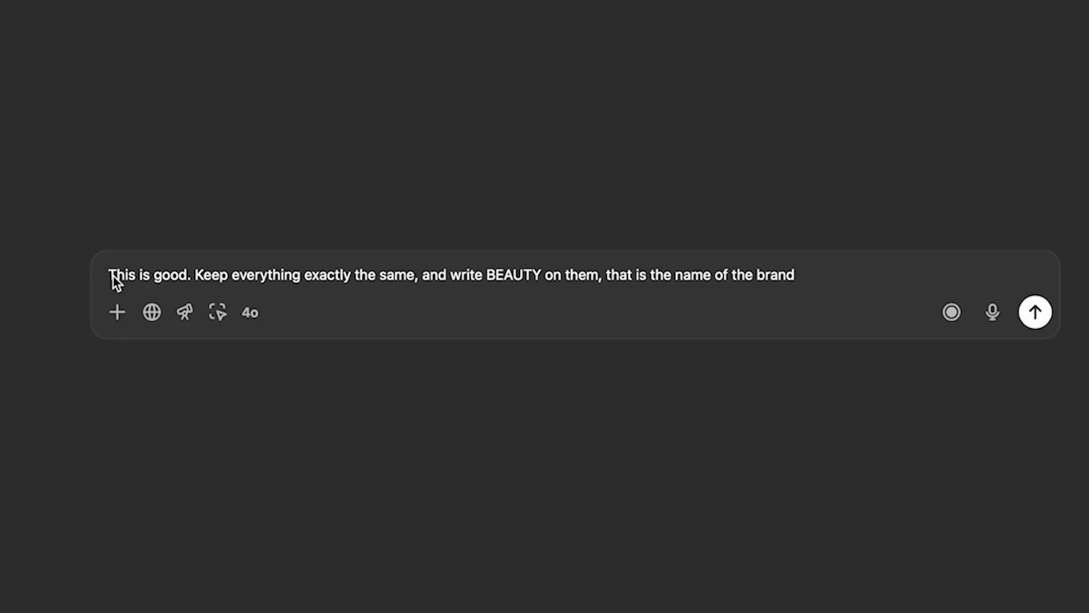
Send the follow-up asking ChatGPT to keep the graphic identical but write BEAUTY on the products
left_click(215, 277)
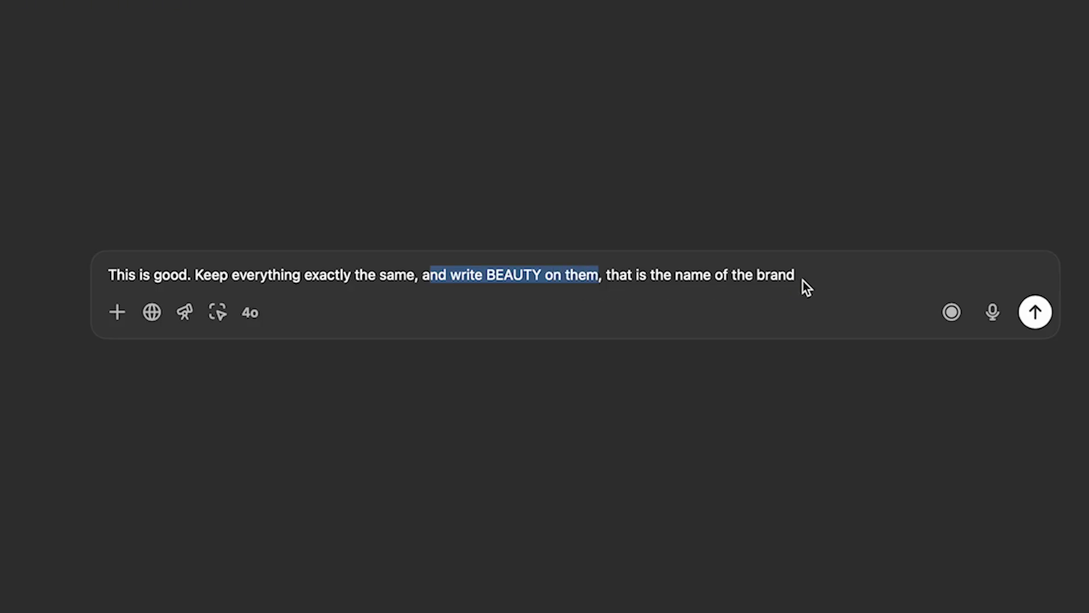
key("Return")
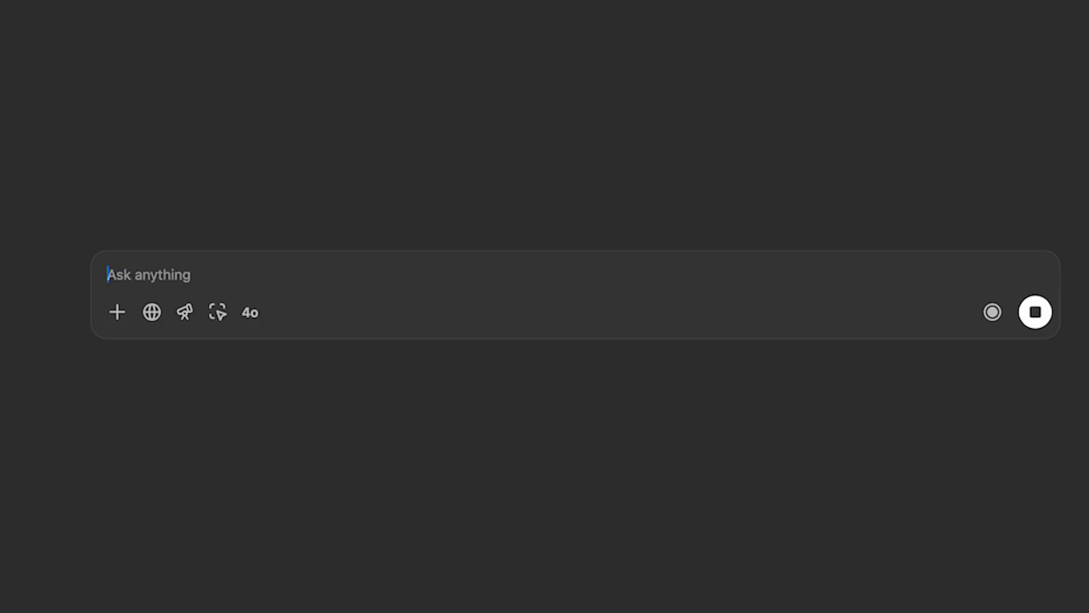